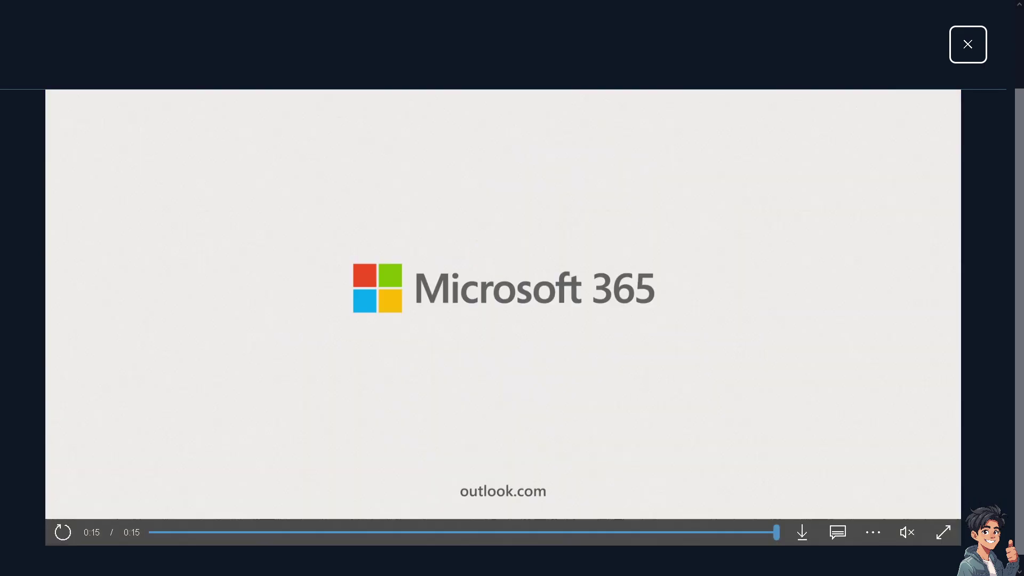
Step: Close the Microsoft 365 promo video to return to the Outlook product page
key(Escape)
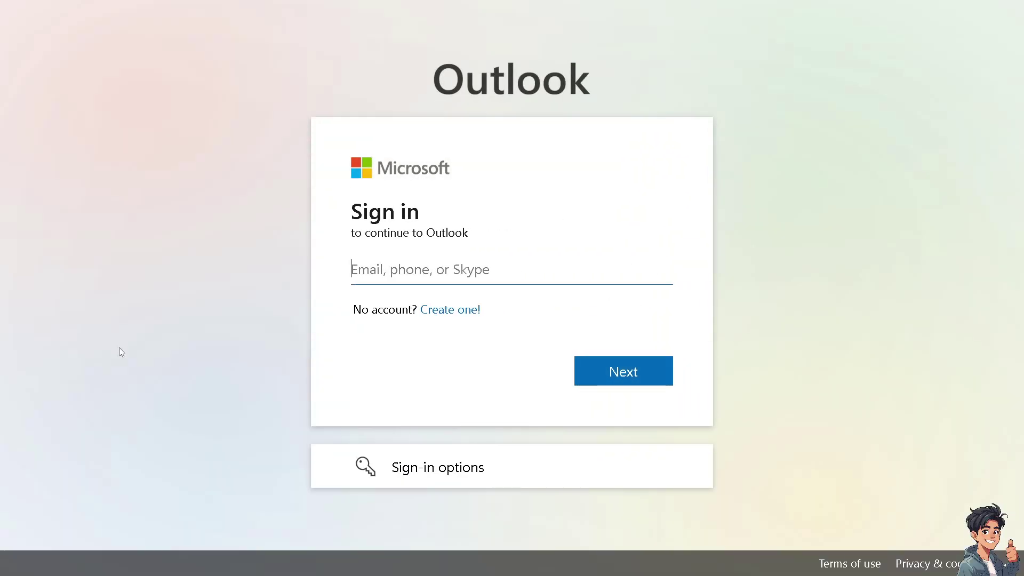
Step: Start creating a new Microsoft account from the Outlook sign-in page
click(454, 311)
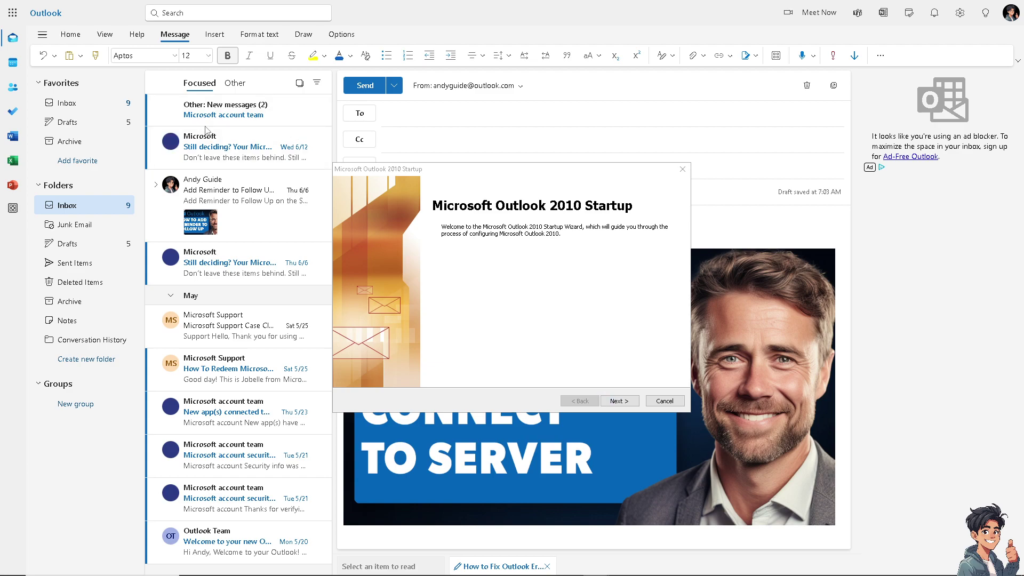
Step: Advance past the Startup welcome page, choosing Yes to configure an e-mail account
click(621, 400)
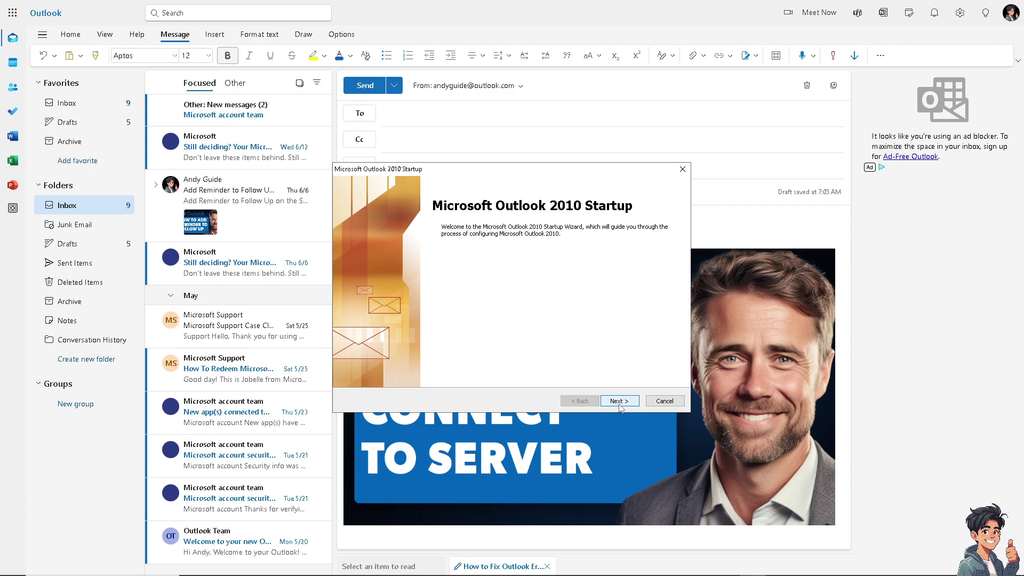
click(620, 405)
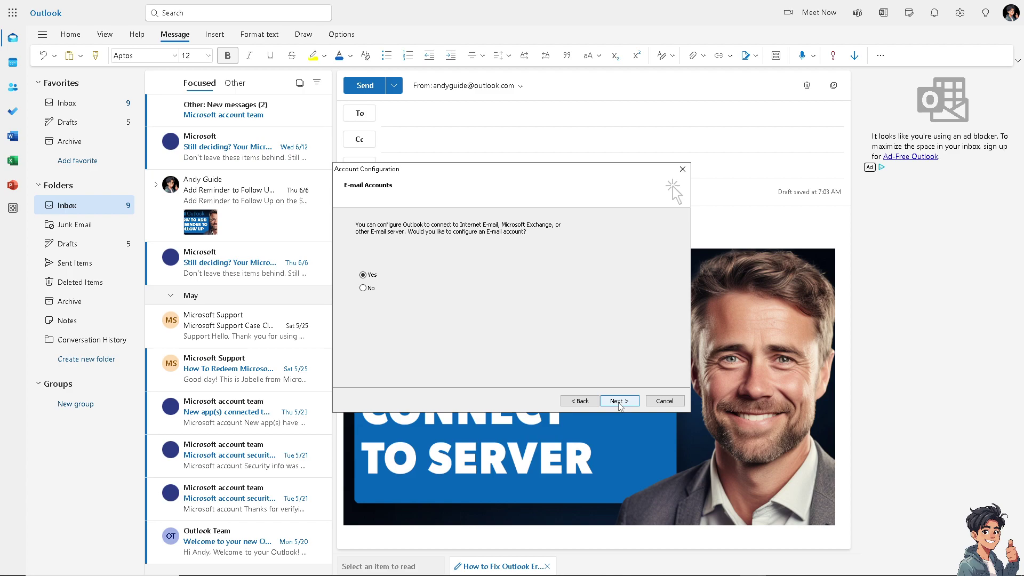
click(619, 402)
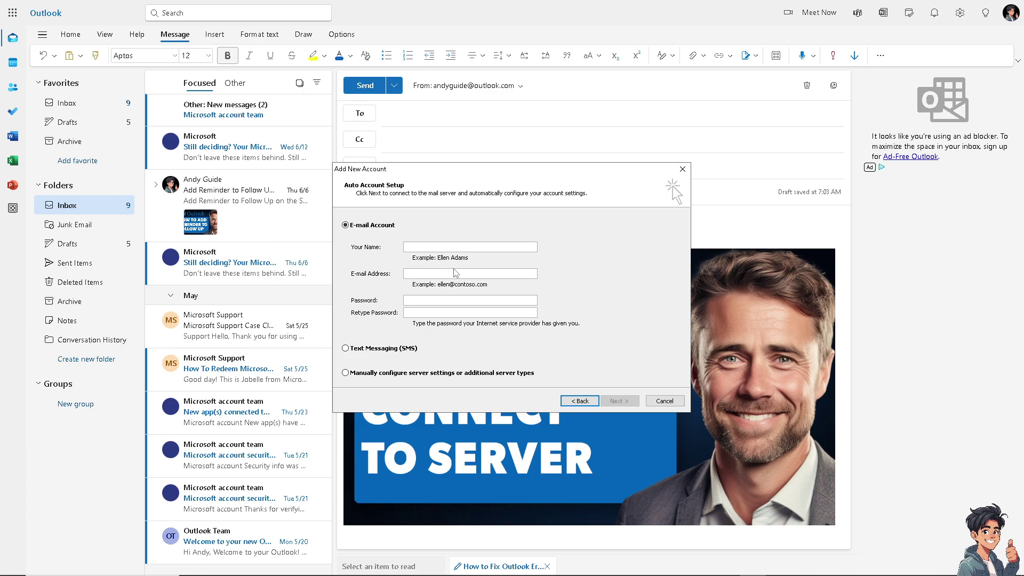
Step: Choose manual server configuration with Internet E-mail as the service type
click(379, 374)
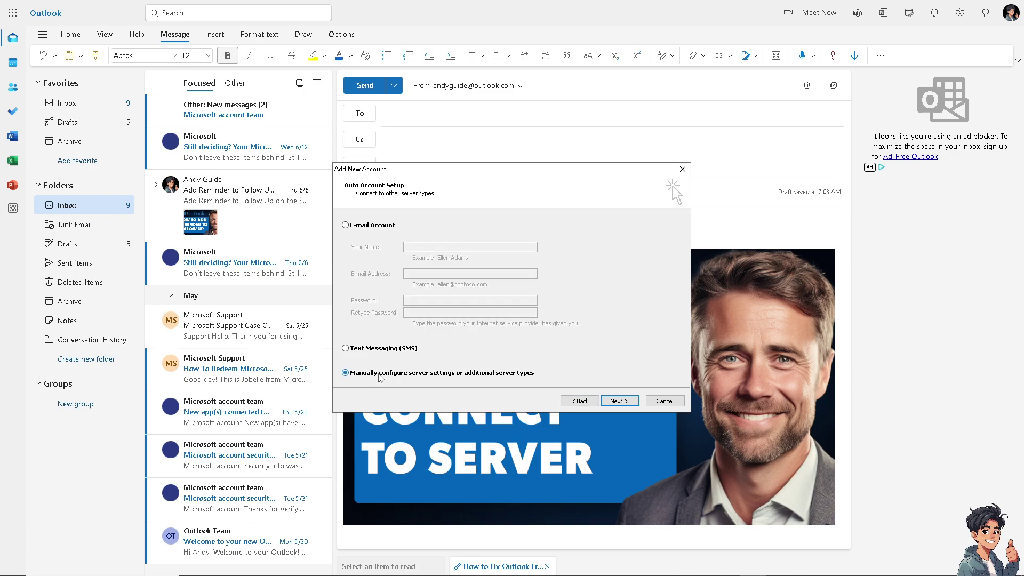
click(626, 405)
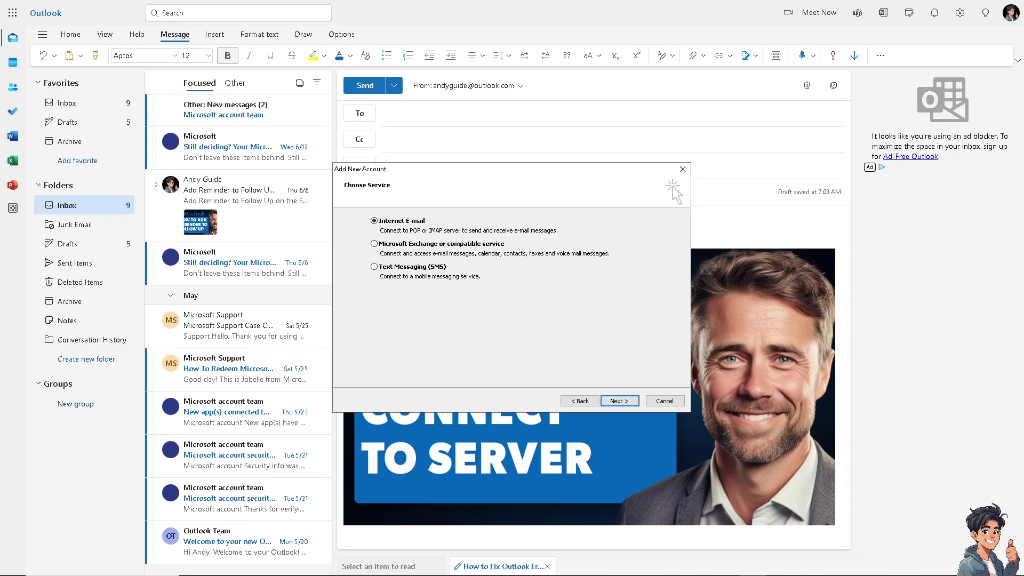
click(619, 401)
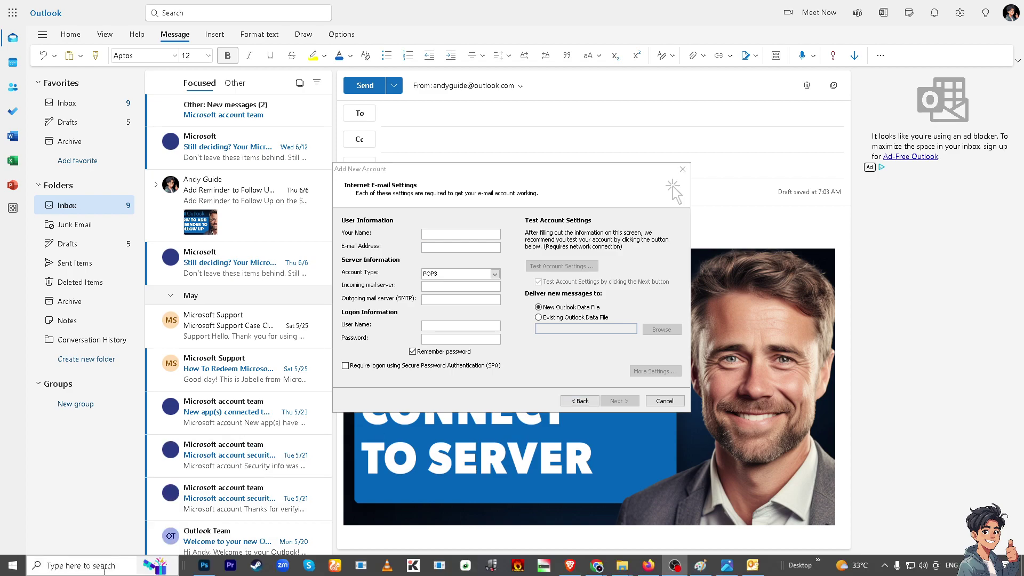
Step: Launch Windows Defender Firewall with Advanced Security via search 'fi' and maximize it
click(105, 568)
text(fire)
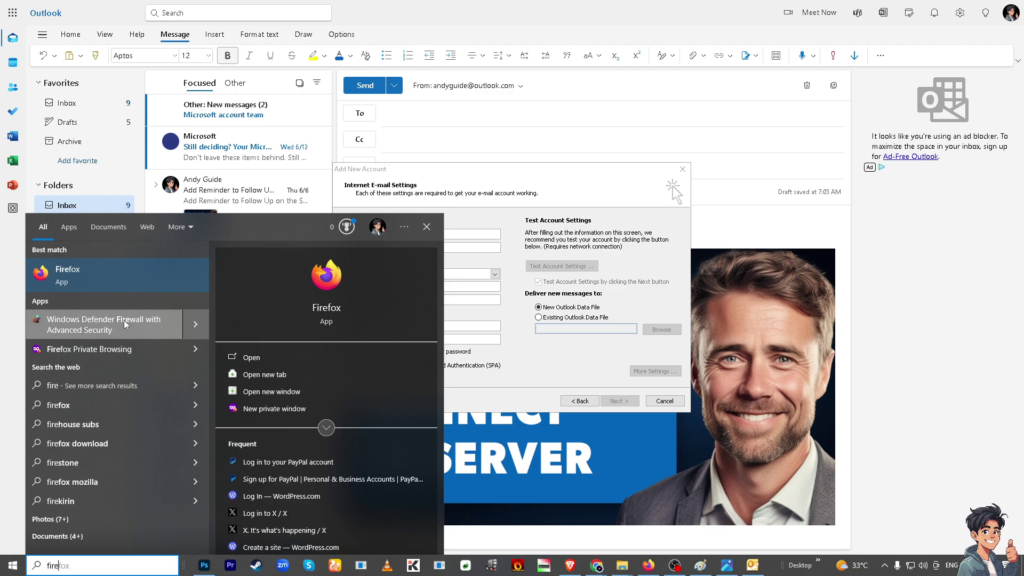
click(122, 325)
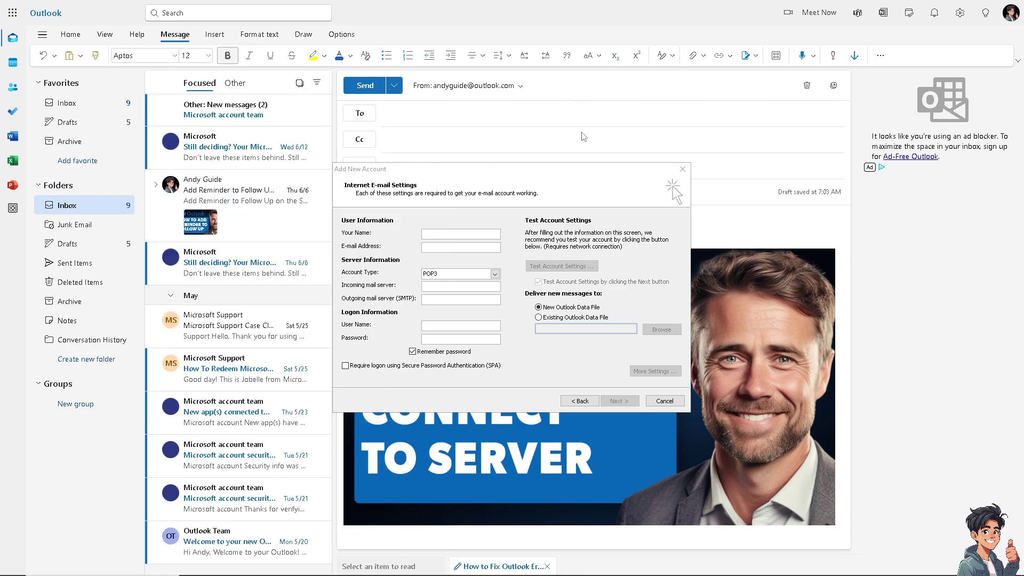
click(546, 19)
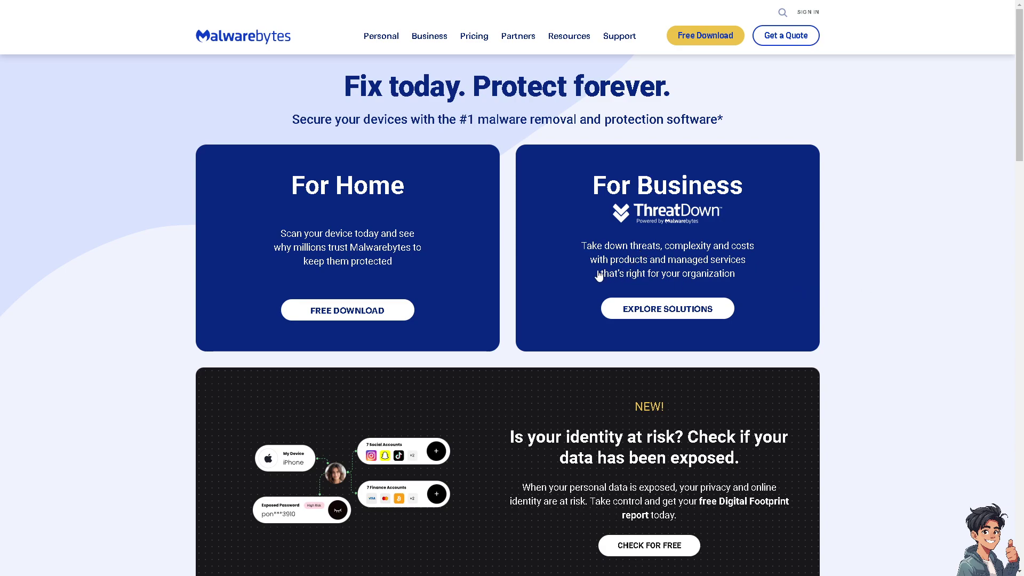
Step: Scroll the Malwarebytes home page down to its footer
scroll(591, 288, down, 2)
scroll(590, 313, down, 2)
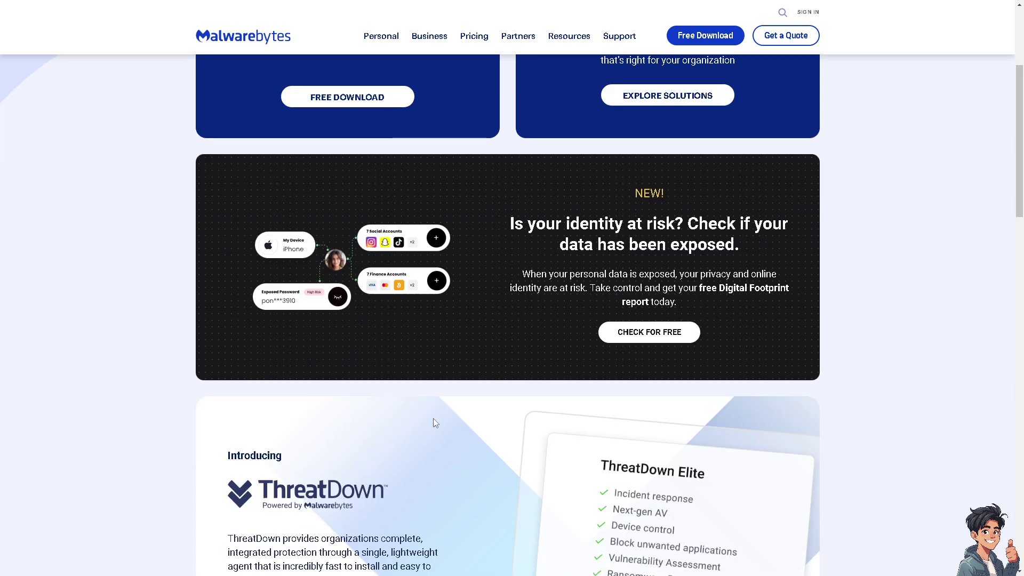
scroll(454, 423, down, 2)
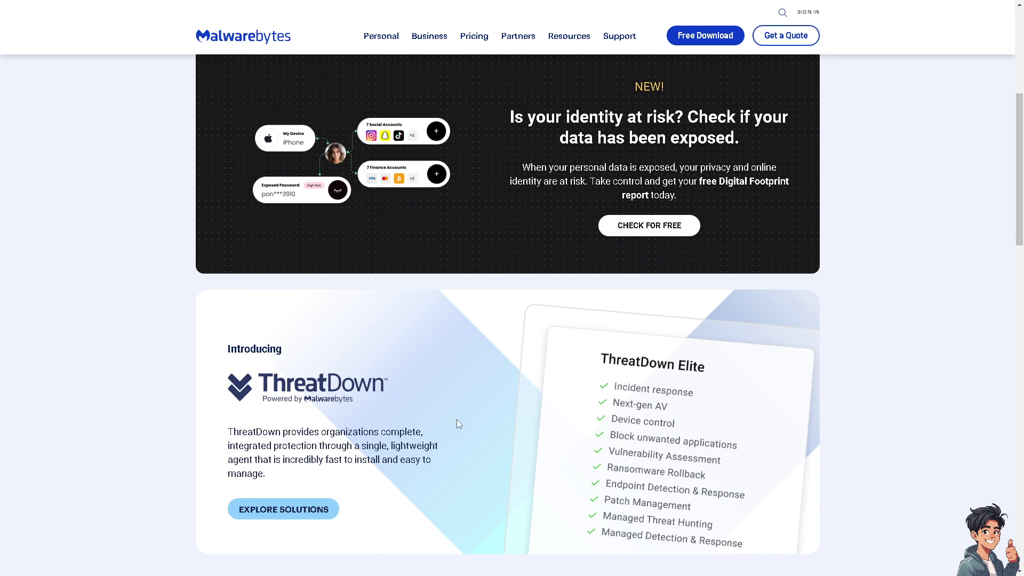
scroll(443, 423, down, 2)
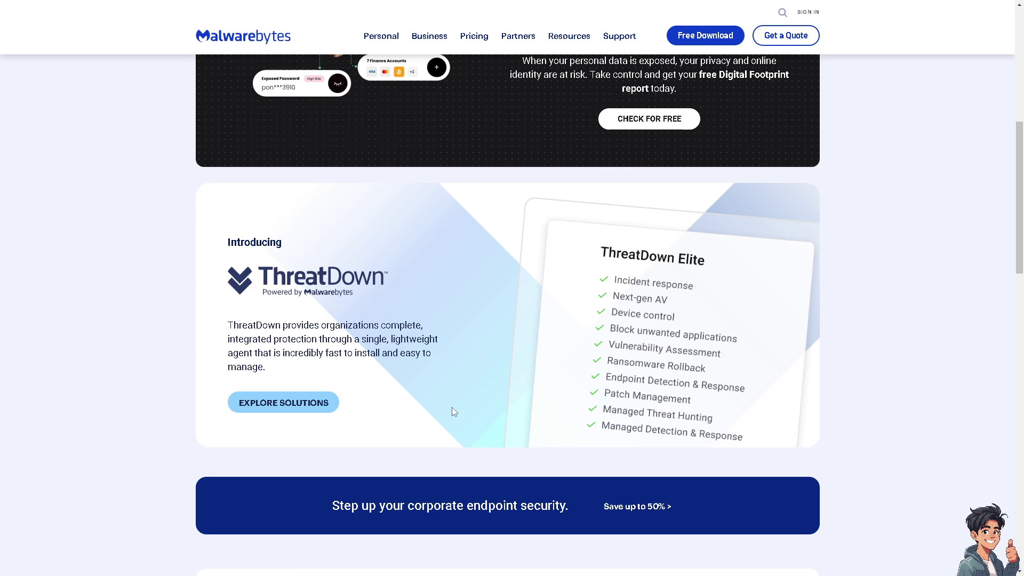
scroll(452, 408, down, 2)
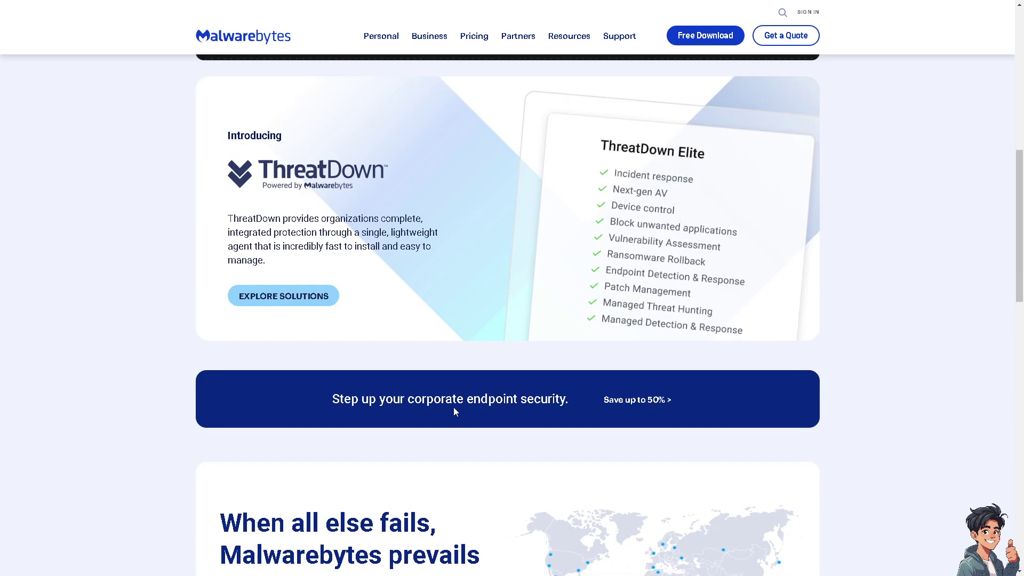
scroll(453, 408, down, 3)
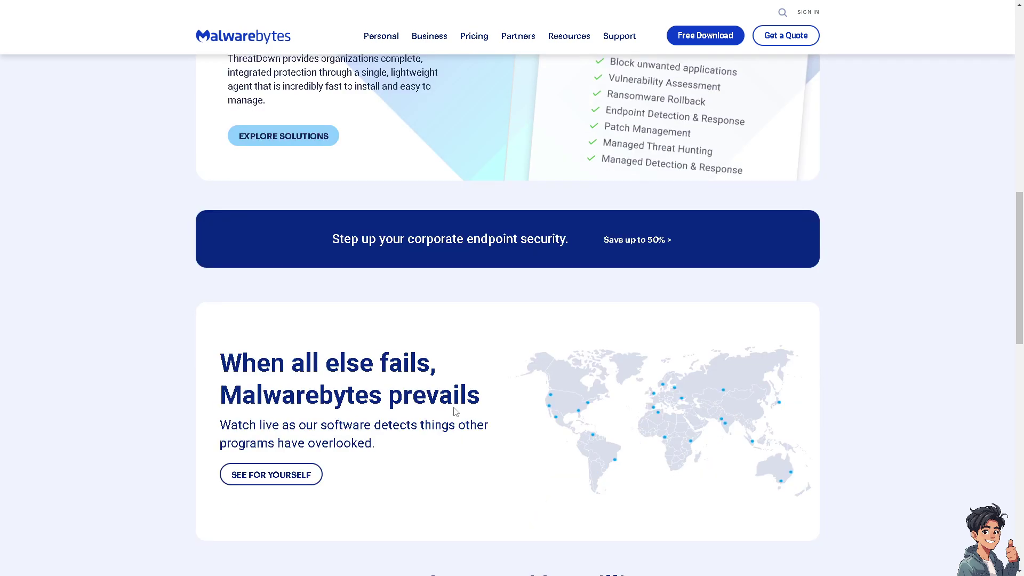
scroll(456, 411, down, 2)
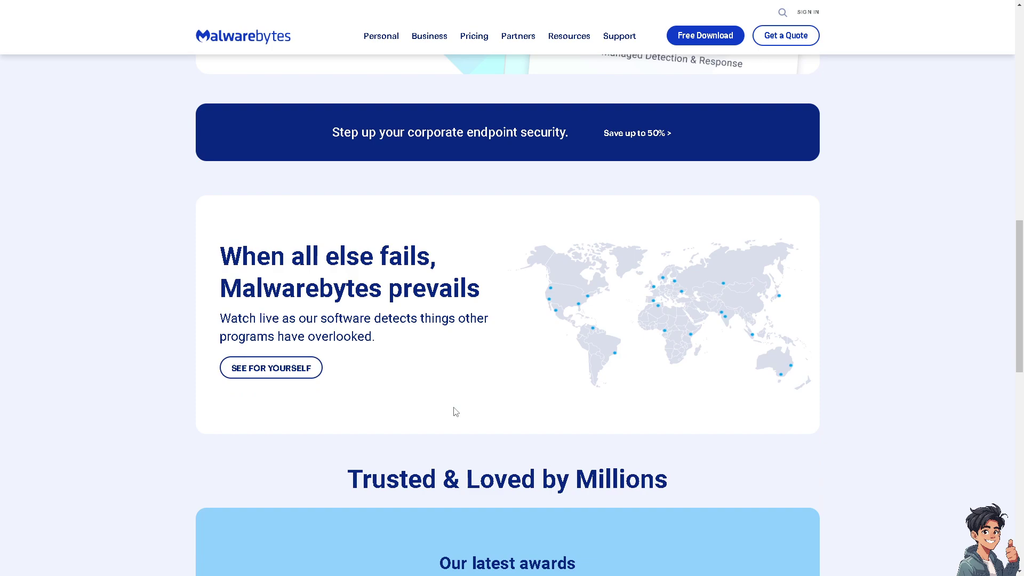
scroll(456, 411, down, 3)
scroll(455, 411, down, 6)
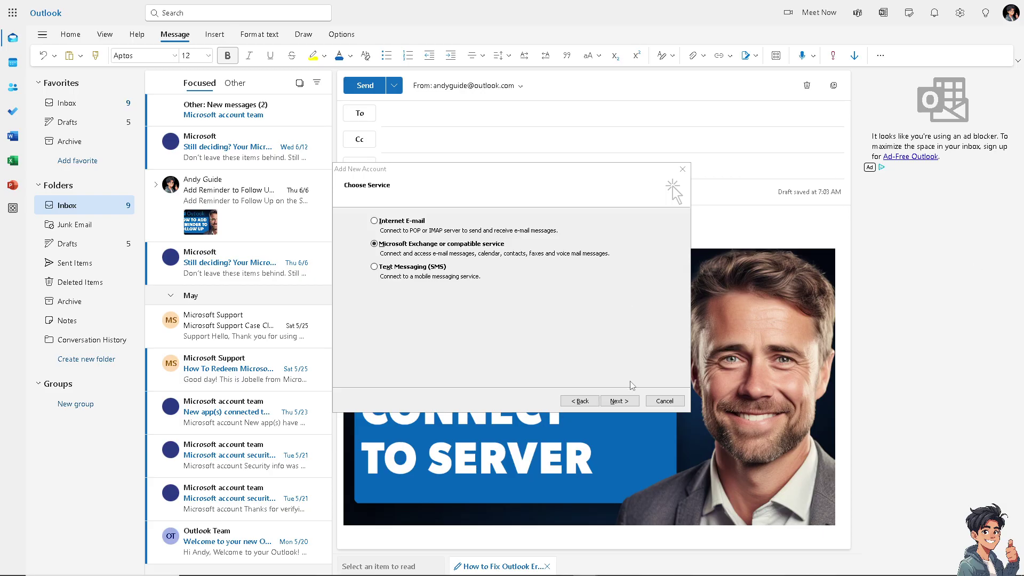
Step: Continue with Microsoft Exchange, check its additional server settings, and close the completion page
click(617, 410)
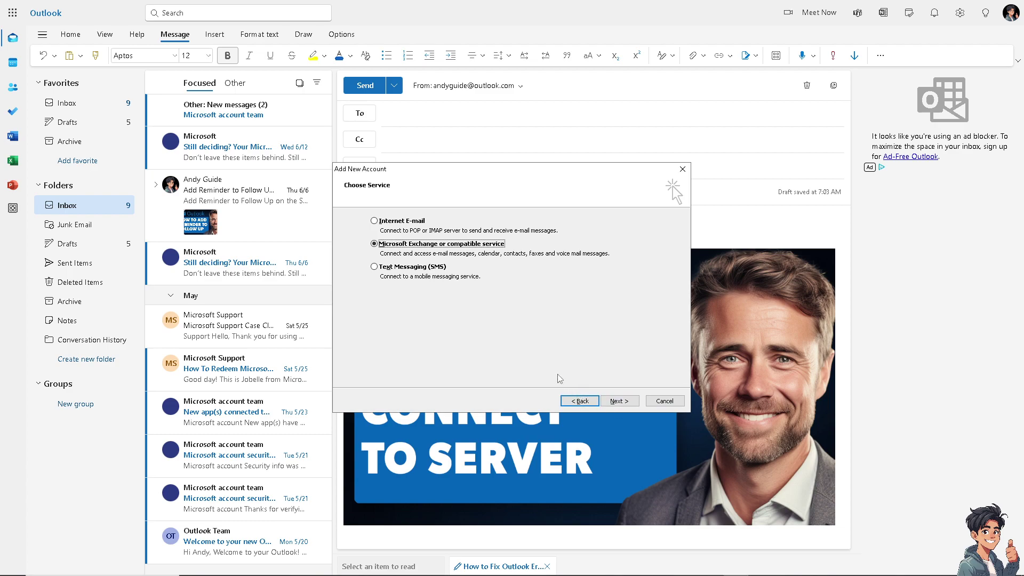
click(620, 400)
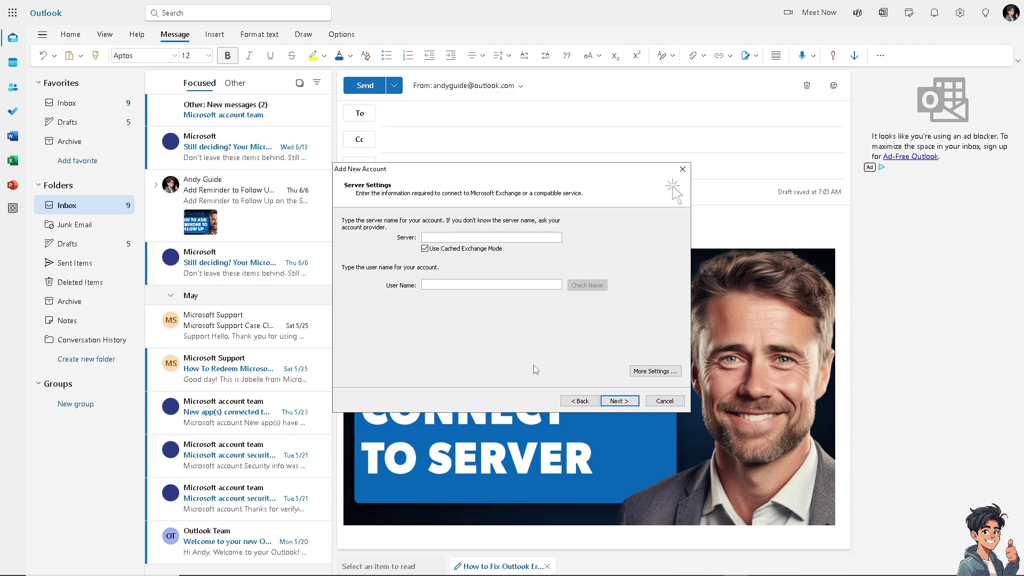
click(620, 401)
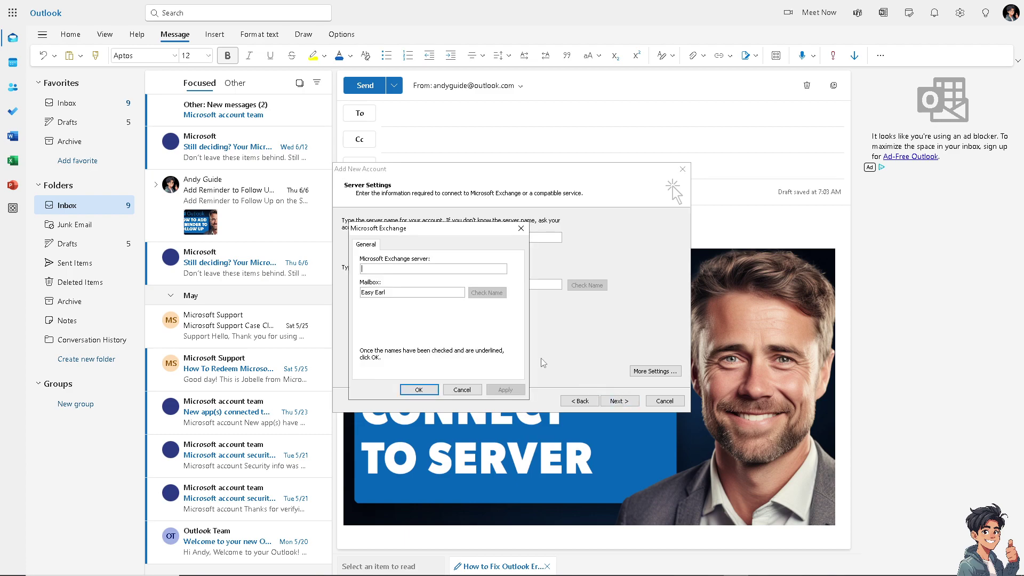
click(521, 228)
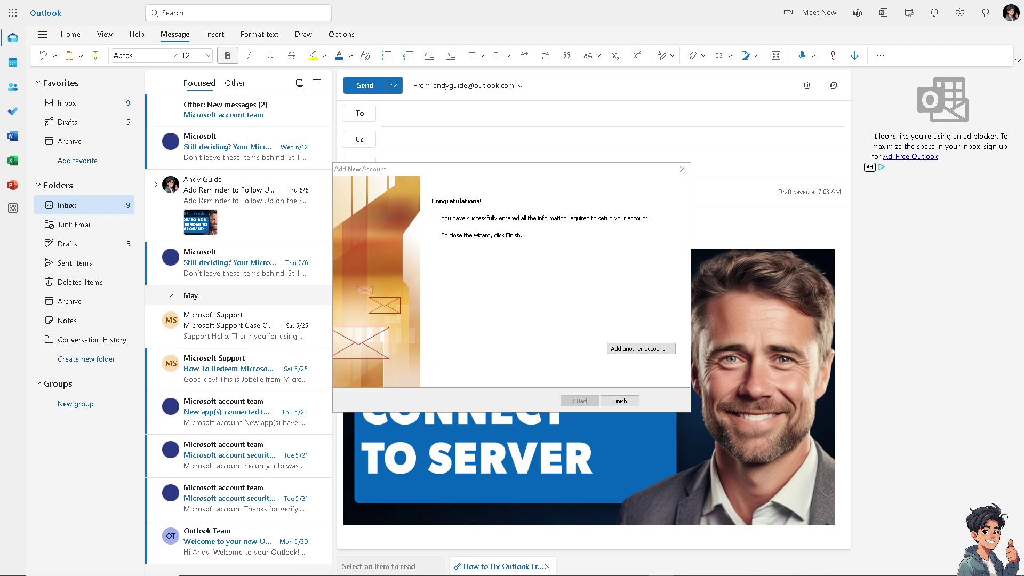
click(682, 169)
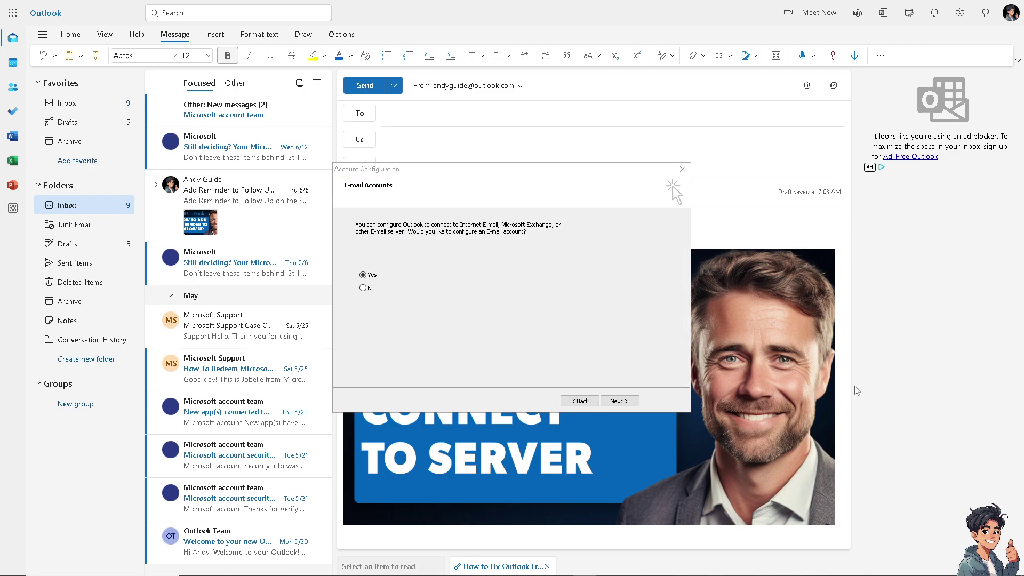
Step: Choose Yes for an e-mail account, then manual setup with Internet E-mail
click(631, 401)
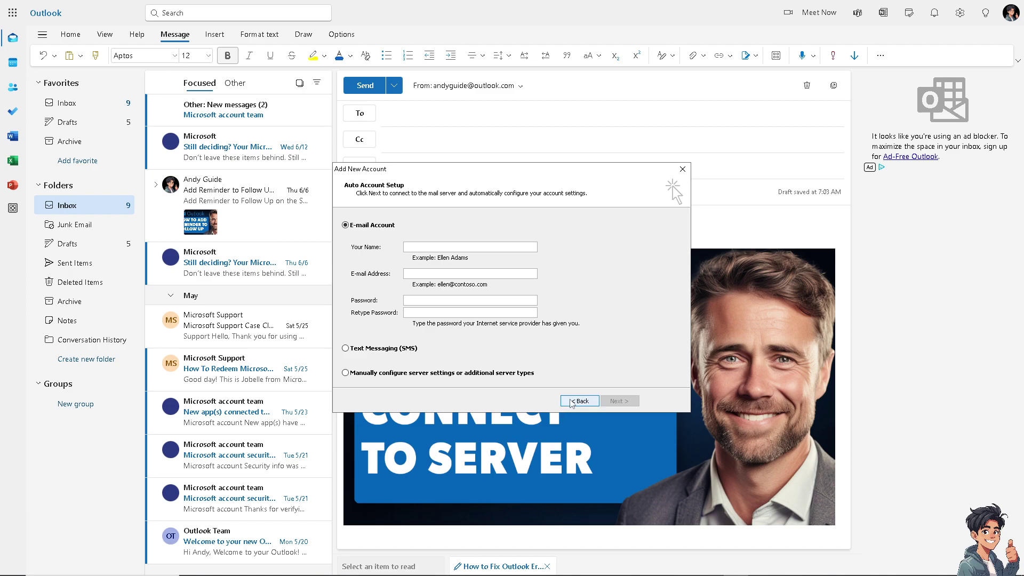
click(432, 374)
click(610, 401)
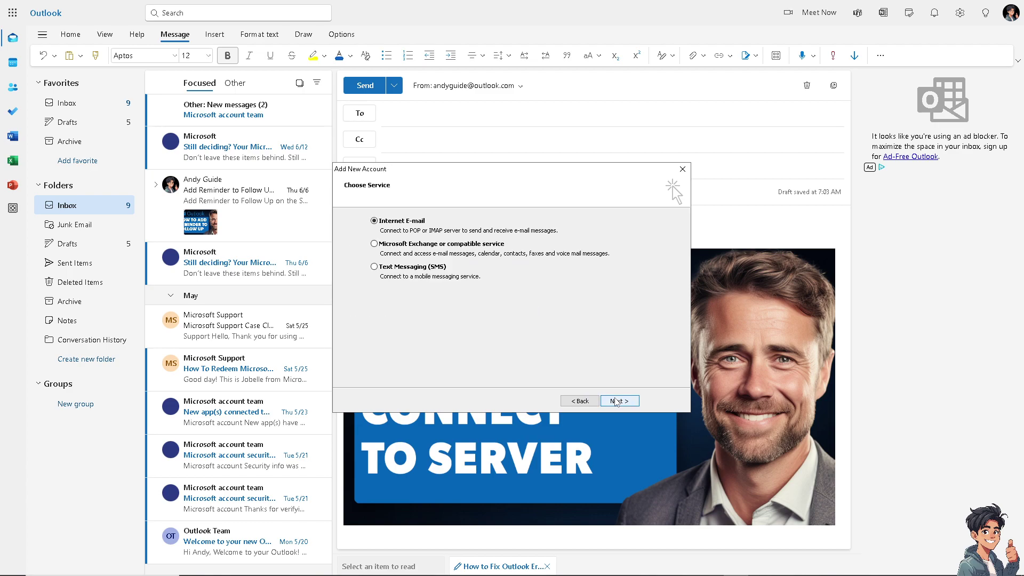
click(616, 400)
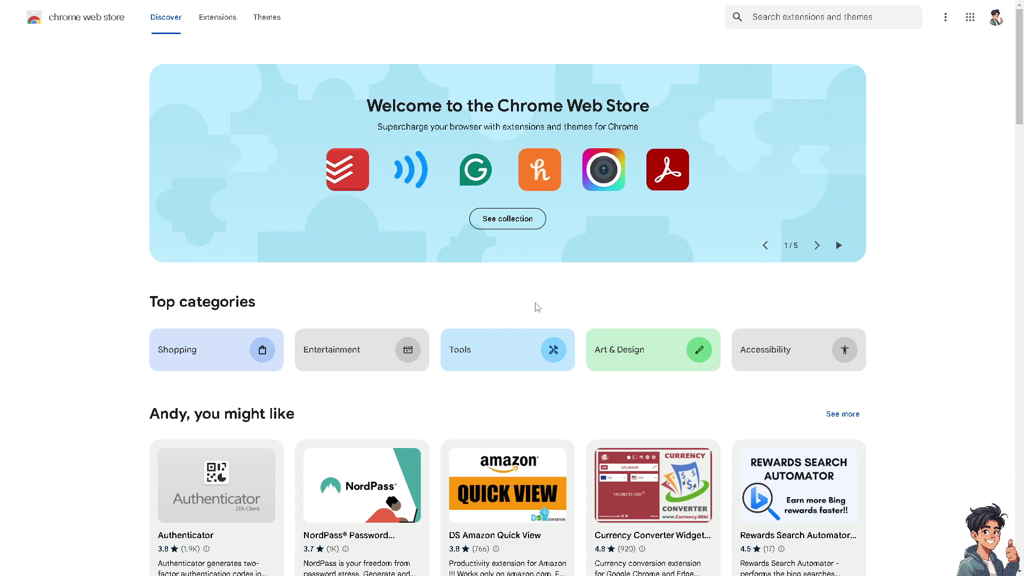
scroll(537, 308, down, 1)
scroll(537, 307, down, 2)
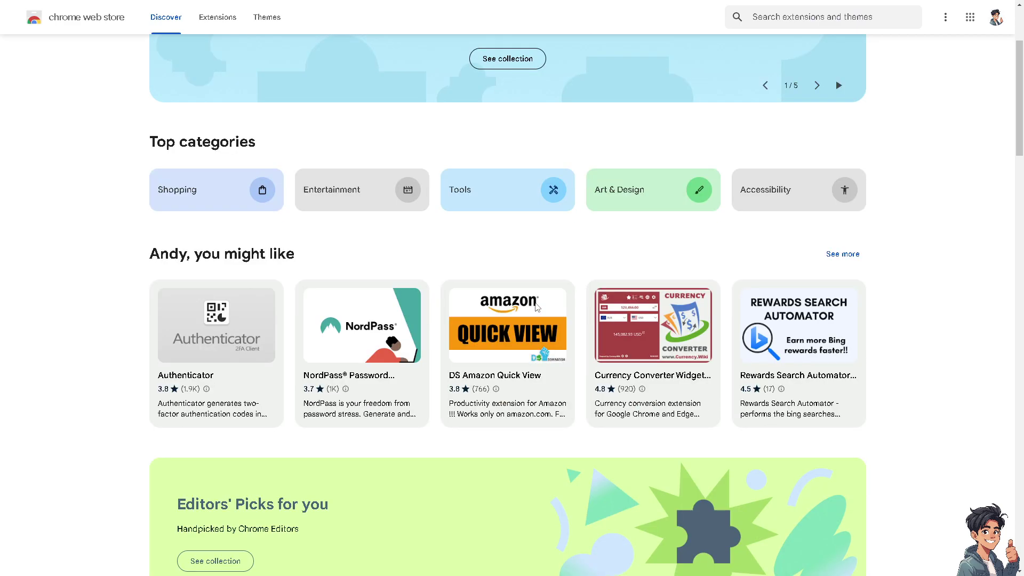
scroll(537, 310, up, 1)
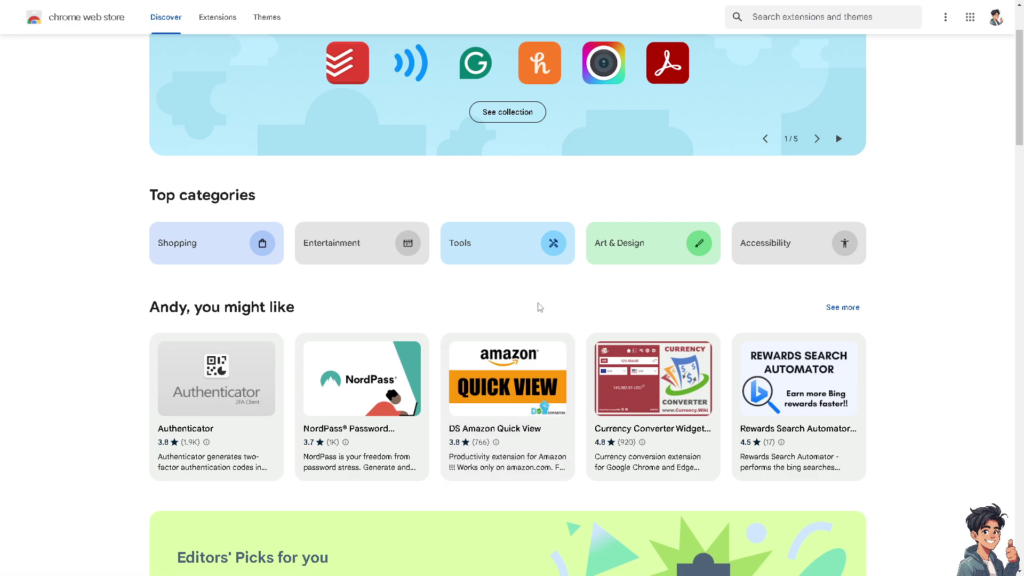
scroll(539, 307, up, 1)
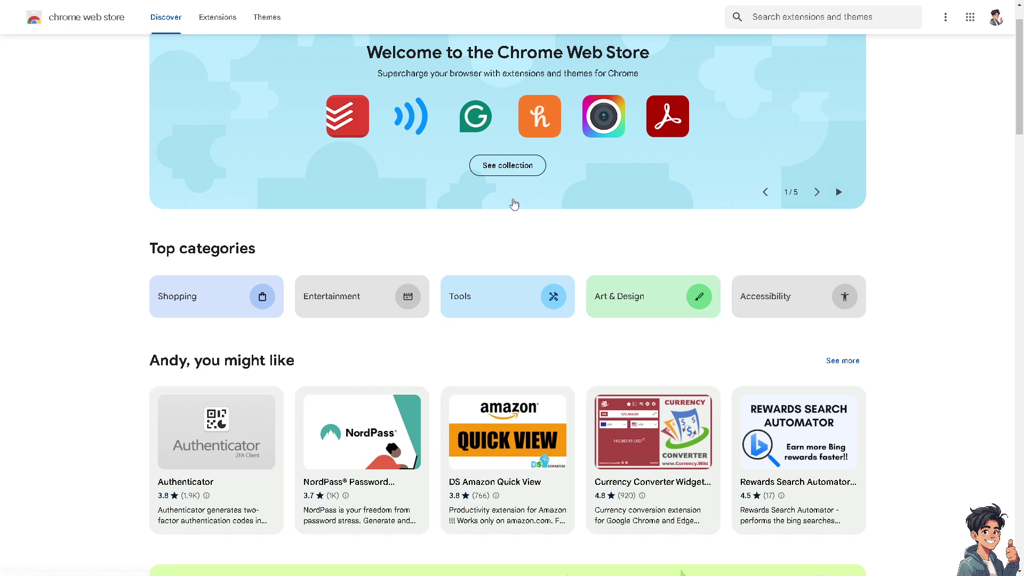
scroll(512, 203, down, 3)
scroll(473, 224, up, 4)
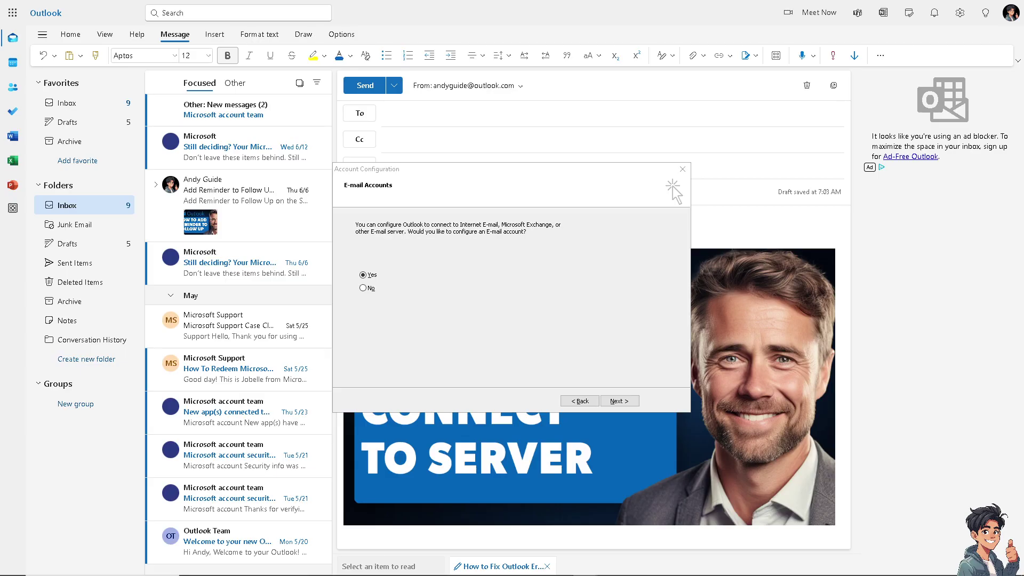
Step: Continue to Auto Account Setup, enter the e-mail address in Your Name, and move the dialog left
click(629, 402)
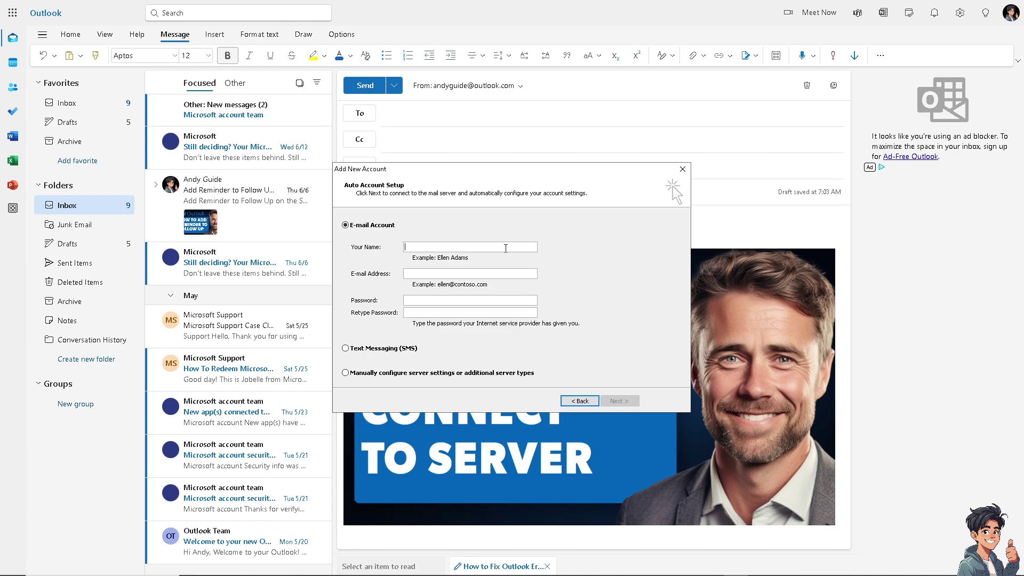
click(506, 248)
drag(469, 168, 342, 170)
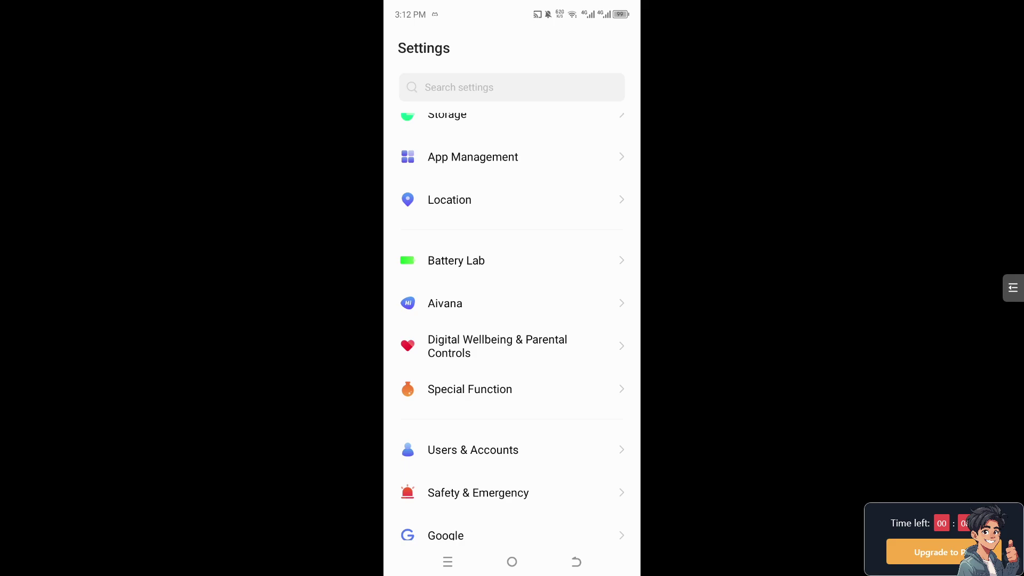
Step: Find Outlook in the Android app list by searching 'out' and check its mobile data settings
click(473, 156)
click(418, 121)
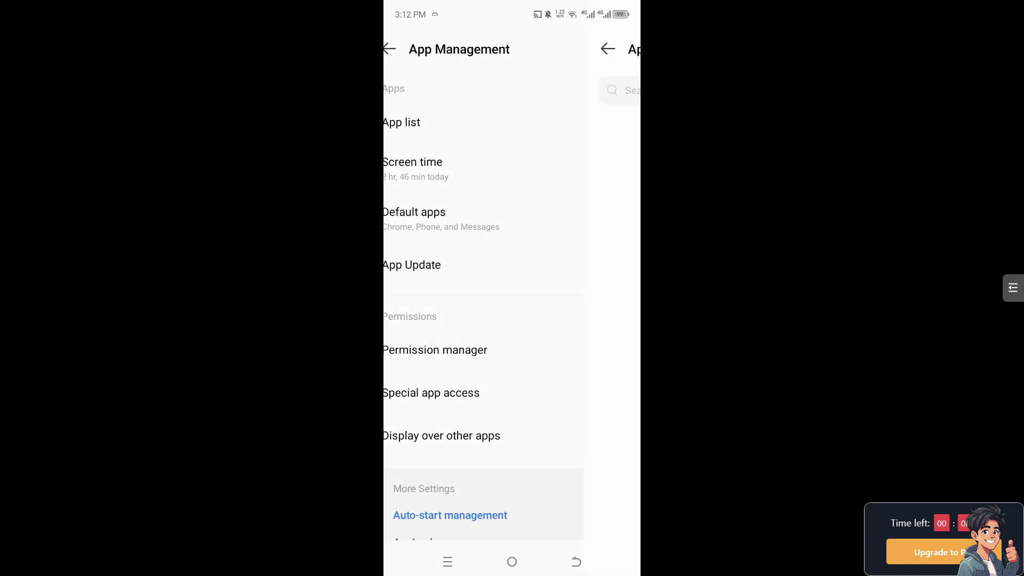
click(512, 90)
text(out)
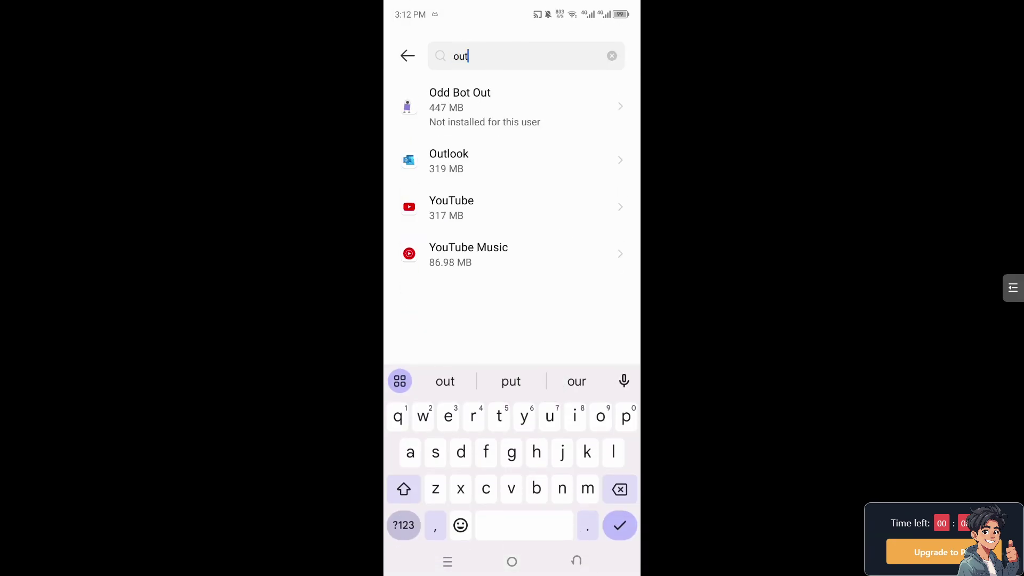
click(448, 160)
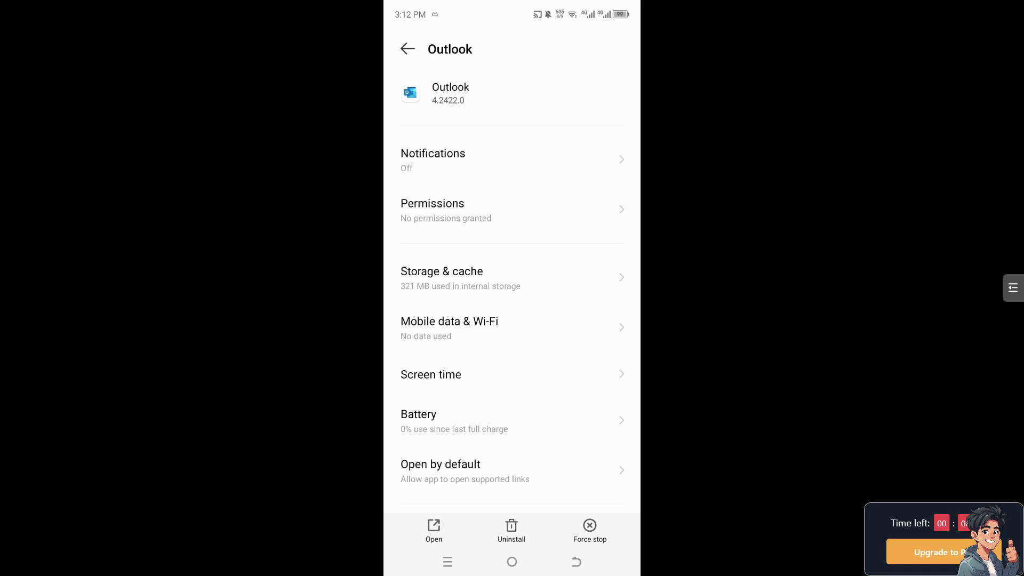
click(449, 328)
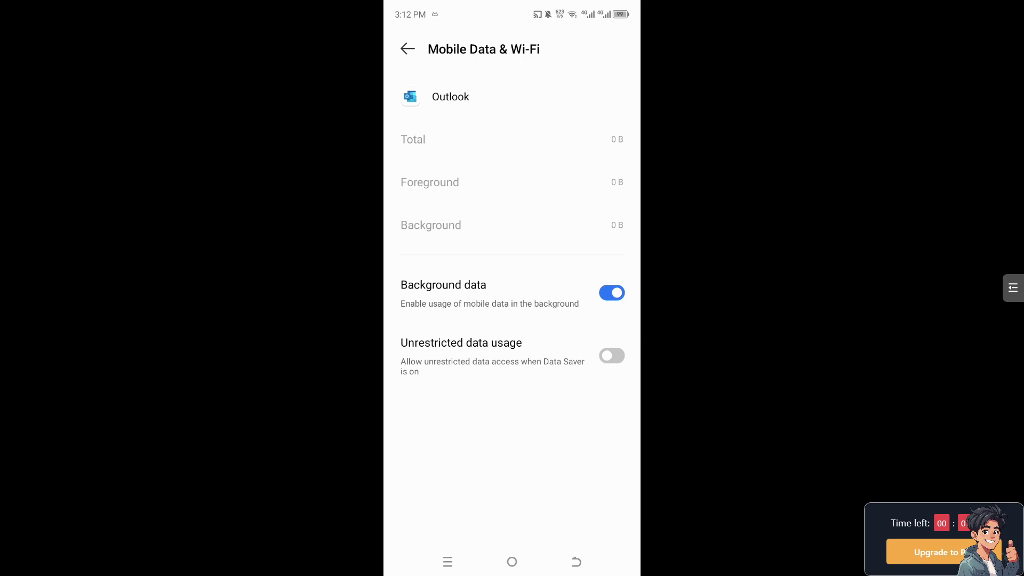
key(Escape)
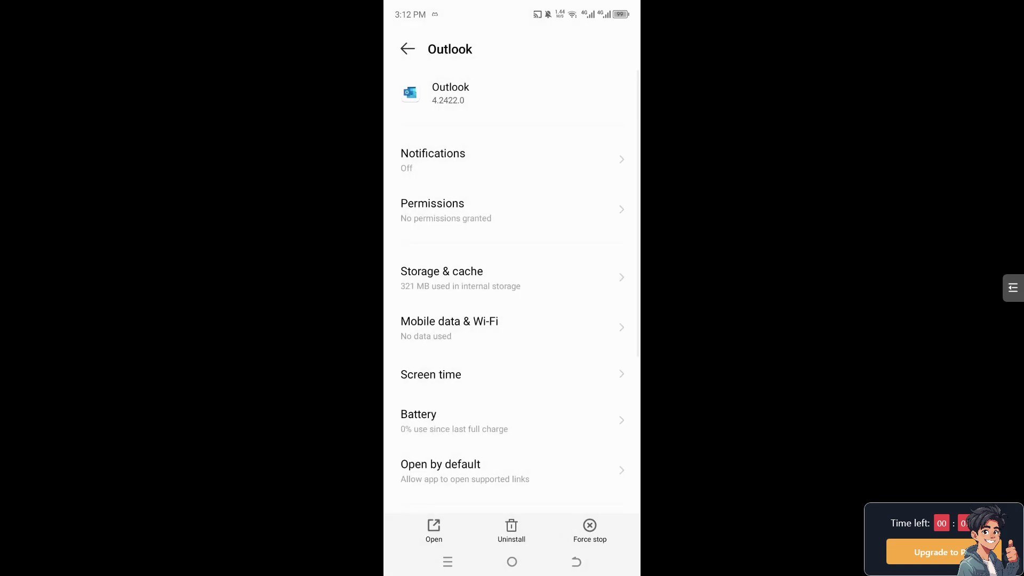
Step: Review Outlook's storage (1.89 MB cache), then return to the Play Store outlook results
click(442, 278)
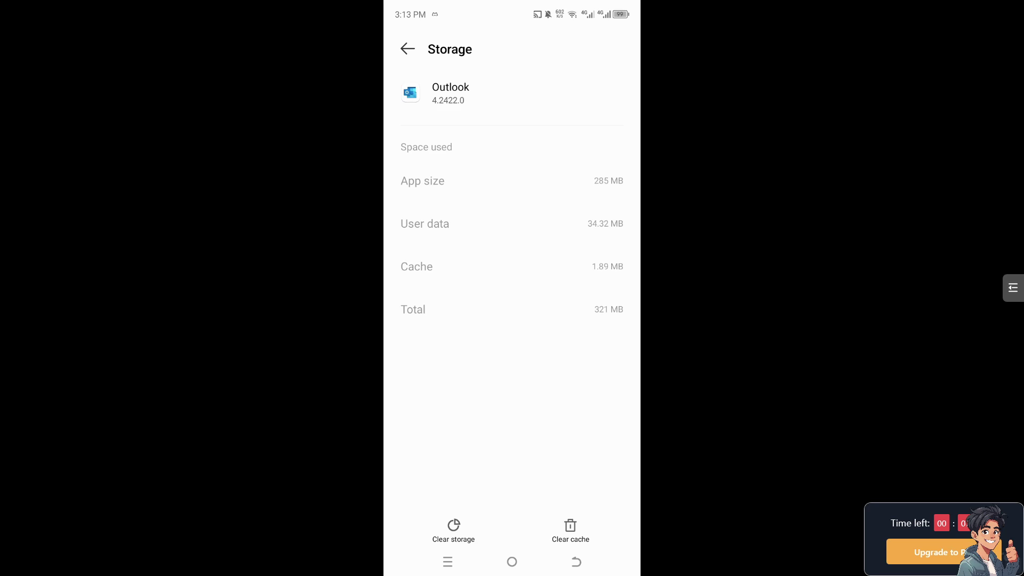
key(Escape)
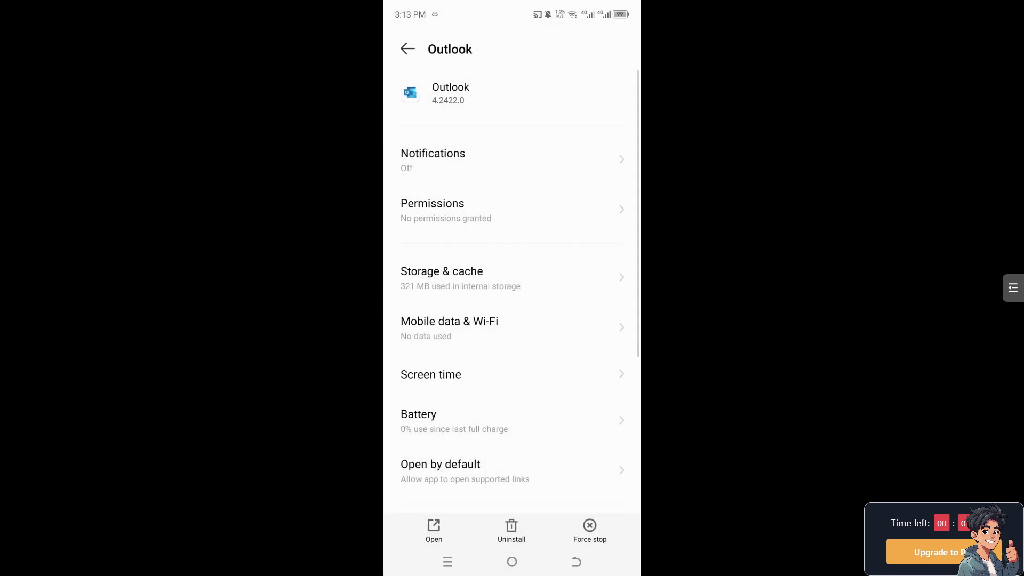
key(Escape)
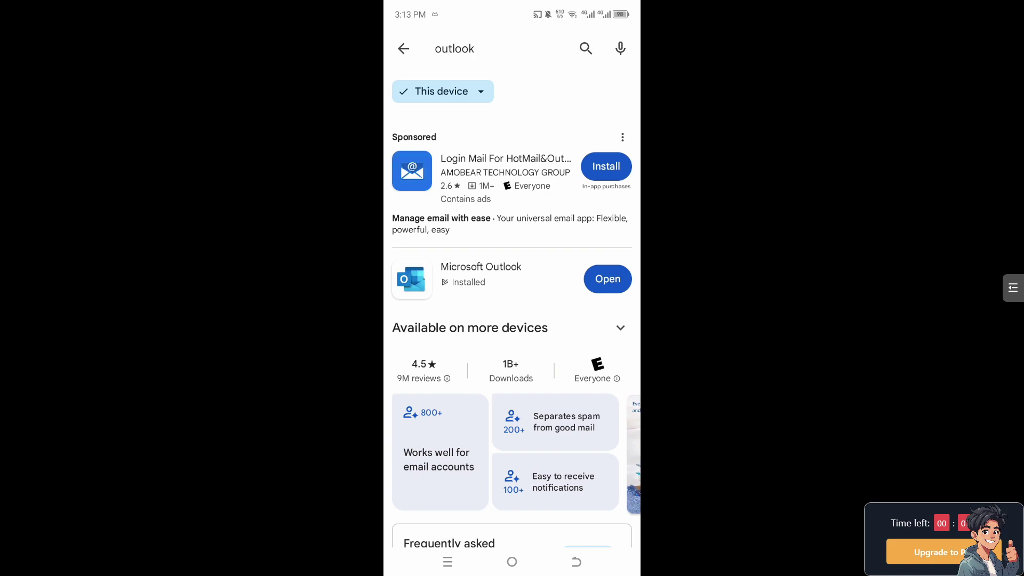
Step: Open the Microsoft Outlook listing in Play Store and collapse 'Available on more devices'
click(480, 272)
click(620, 200)
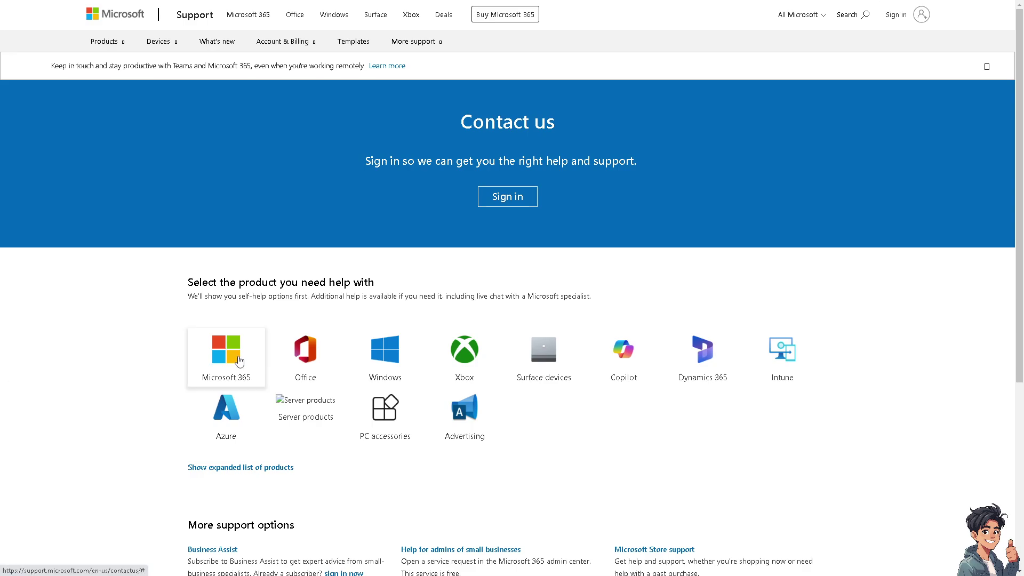
Step: Choose the Microsoft 365 tile on the Contact us page to see Home and Business support
click(227, 347)
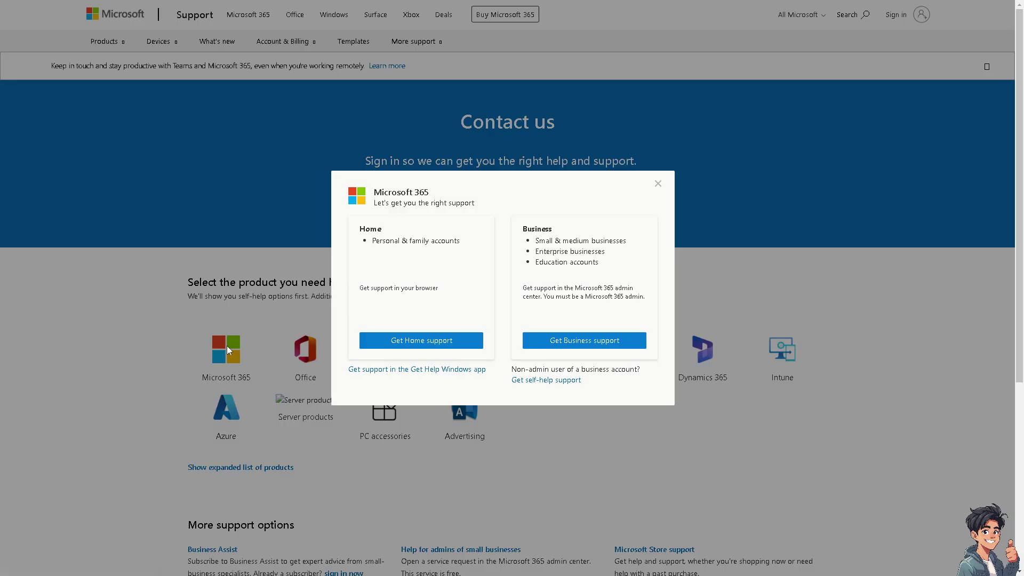